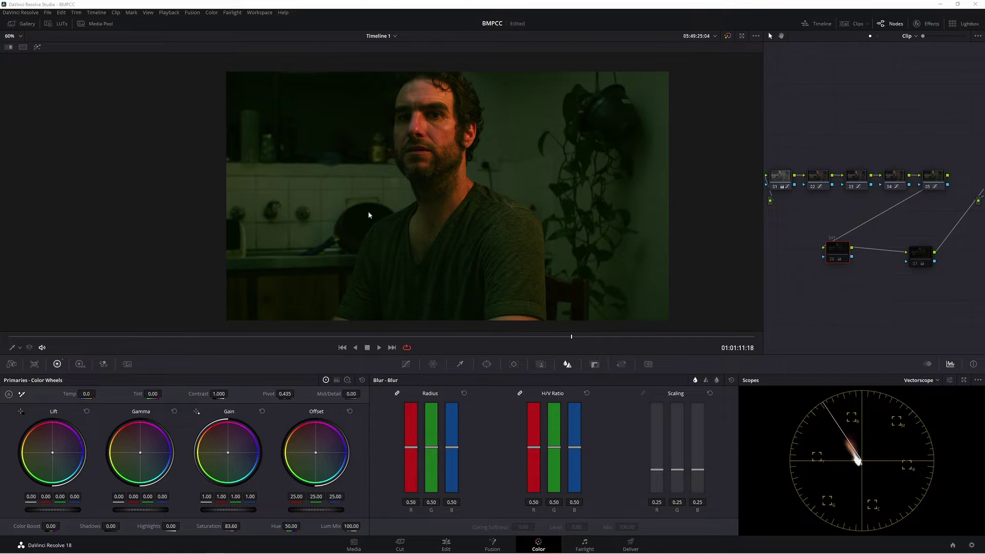
Shift the SAT node slightly in the node graph and inspect the clip's vectorscope in a floating window.
drag(837, 250, 846, 261)
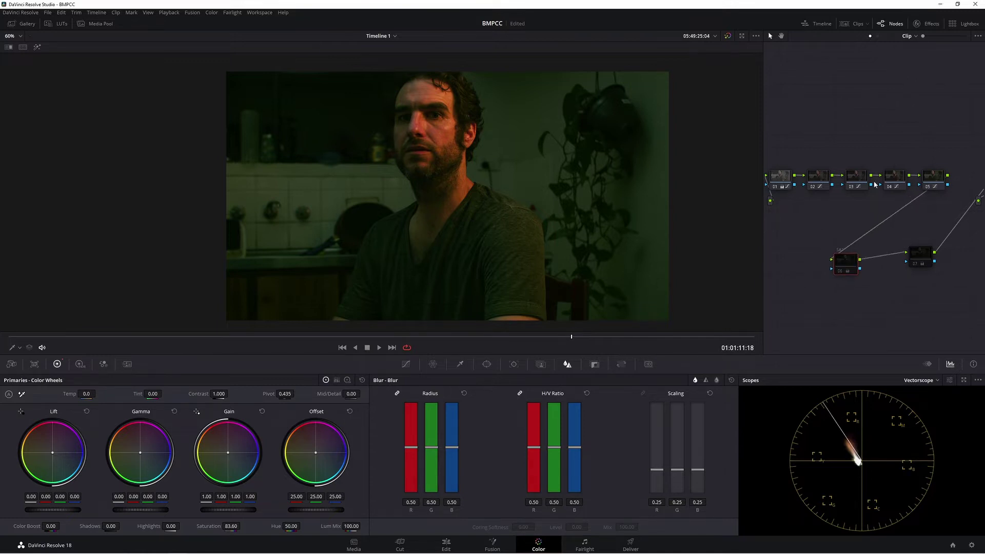
mouse_move(841, 271)
mouse_down()
mouse_move(813, 261)
mouse_move(838, 230)
mouse_move(838, 257)
mouse_move(826, 267)
mouse_up()
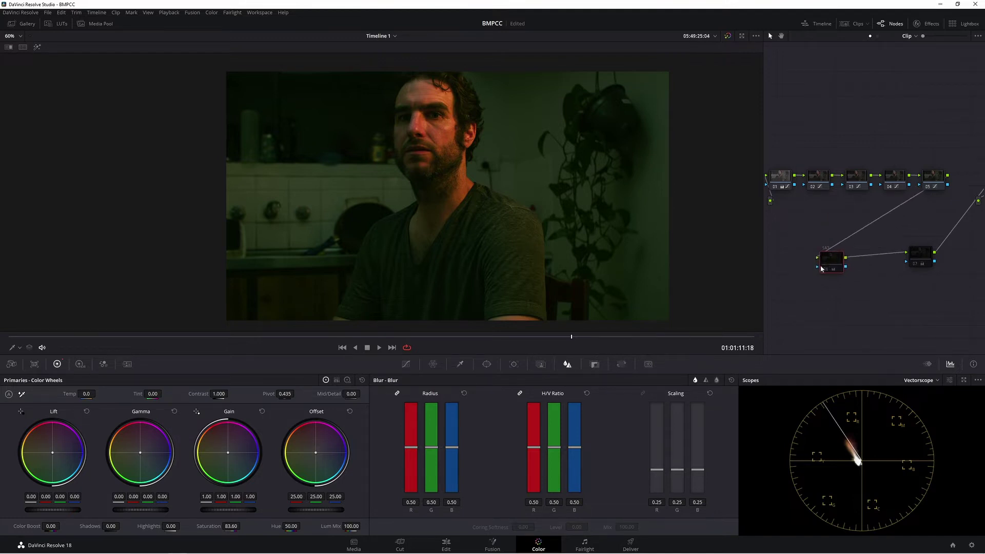
click(957, 380)
drag(628, 153, 437, 131)
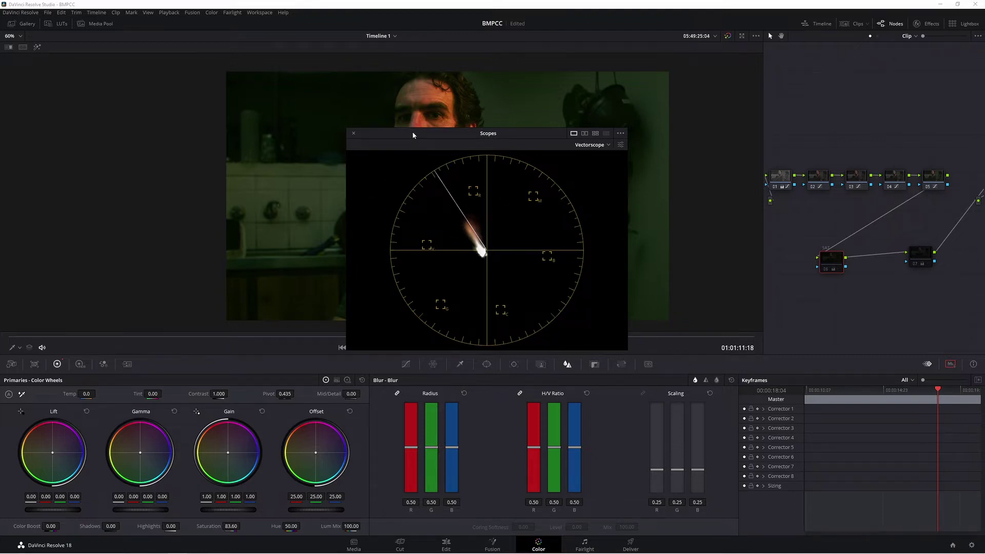
drag(413, 135, 736, 123)
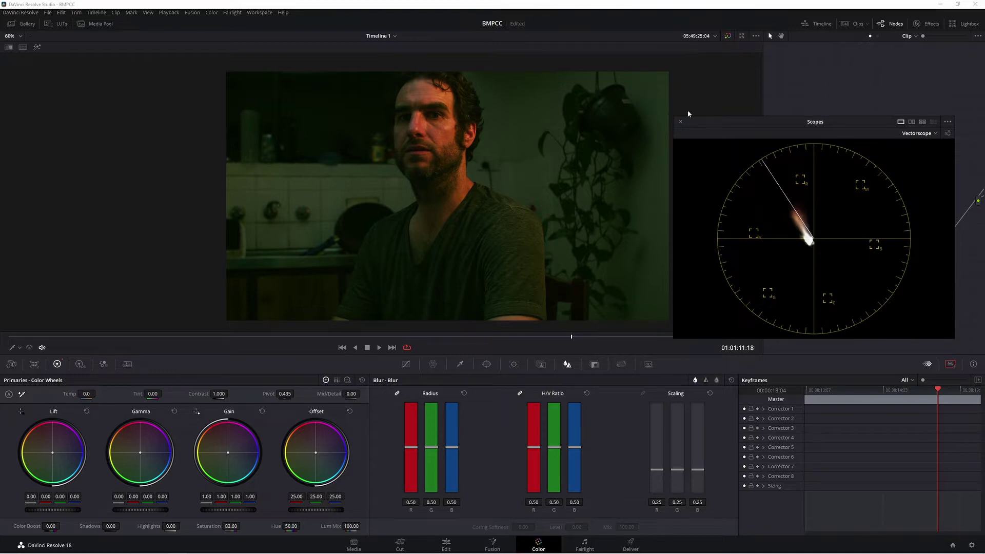
drag(688, 124, 576, 114)
click(570, 112)
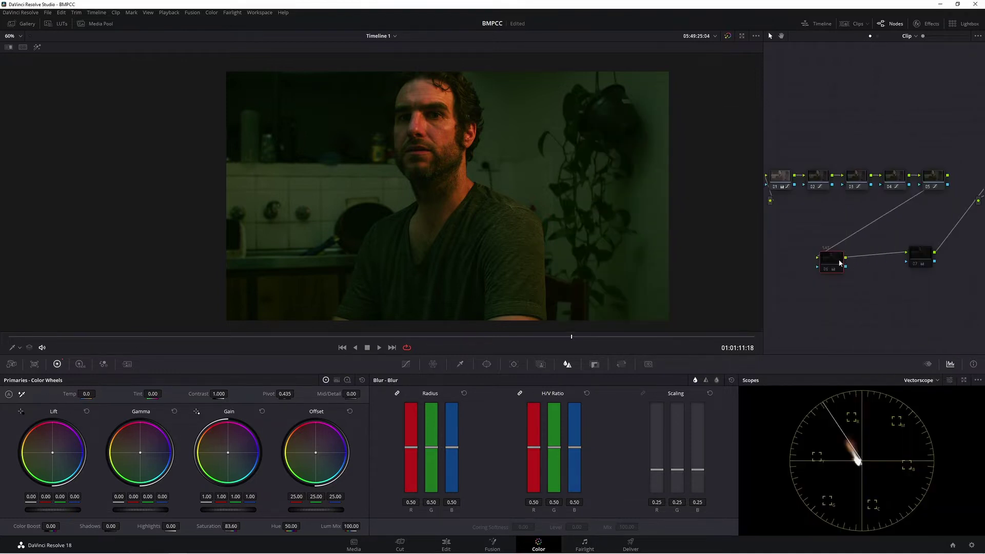
Enable the SAT node and scrub the clip in full-screen view to an earlier frame.
key(ctrl+d)
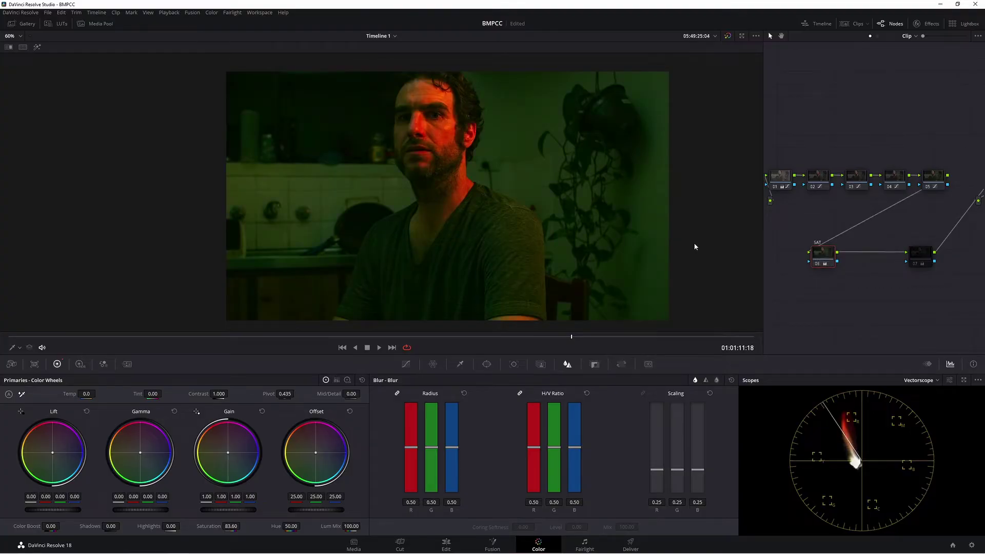
key(ctrl+f)
drag(517, 532, 546, 536)
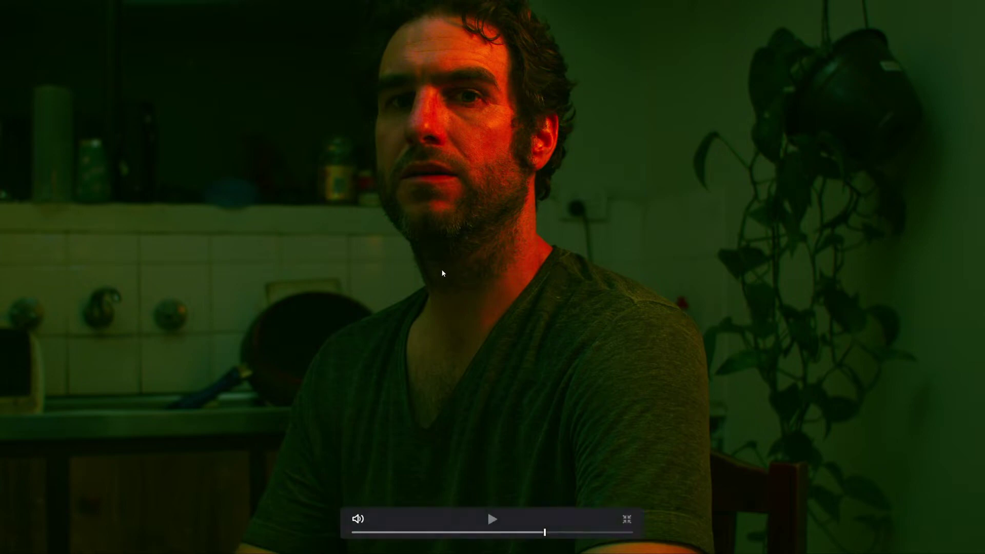
Compare the saturation version with the colour boost version of the grade in full-screen view.
key(Escape)
key(ctrl+f)
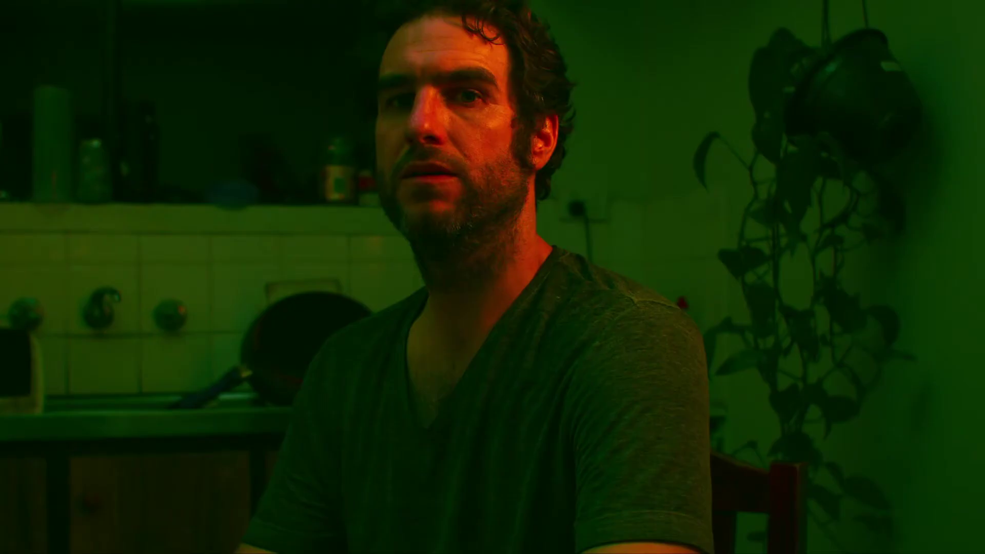
mouse_move(448, 250)
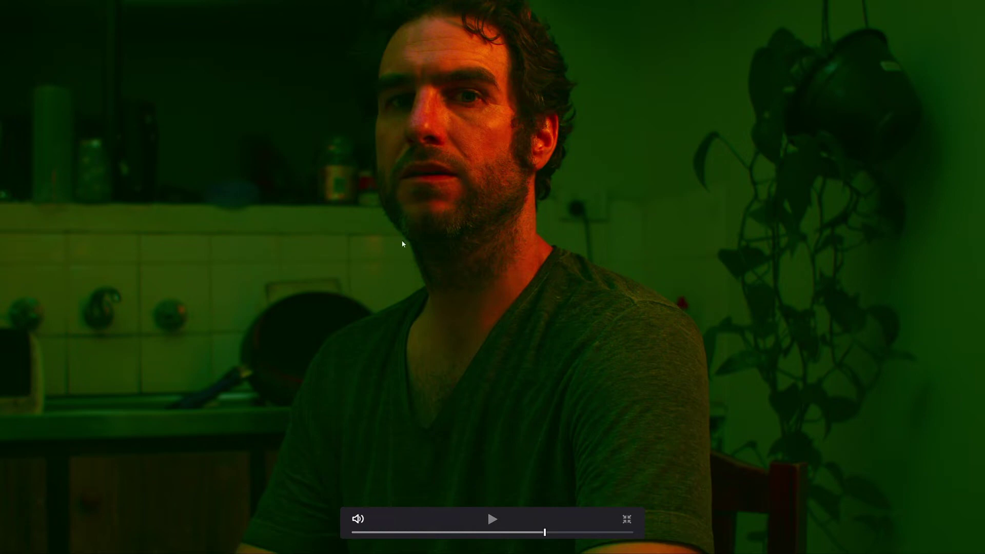
key(ctrl+n)
key(ctrl+n)
key(Escape)
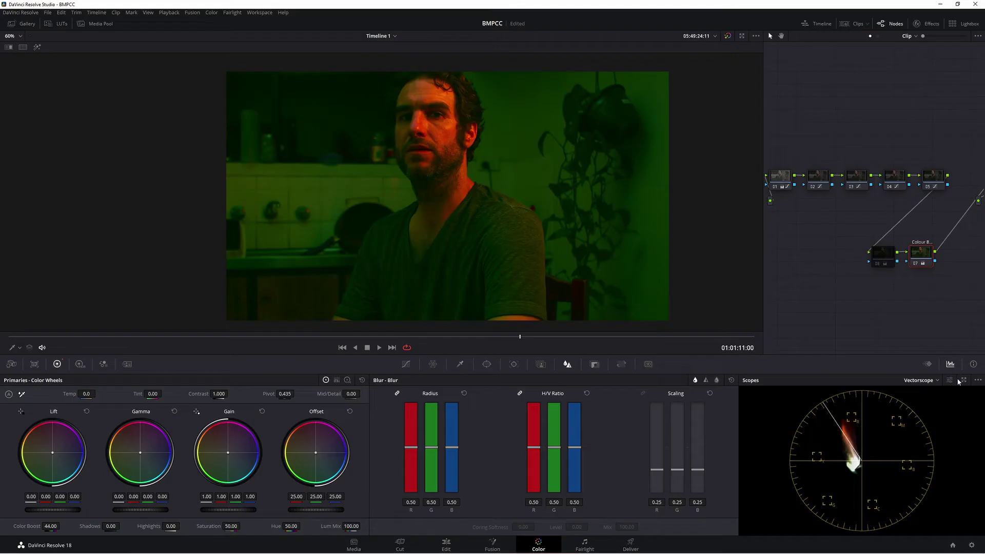
Load the SAT version of the grade and show its vectorscope in an enlarged floating window.
click(963, 381)
drag(536, 156, 702, 99)
key(ctrl+n)
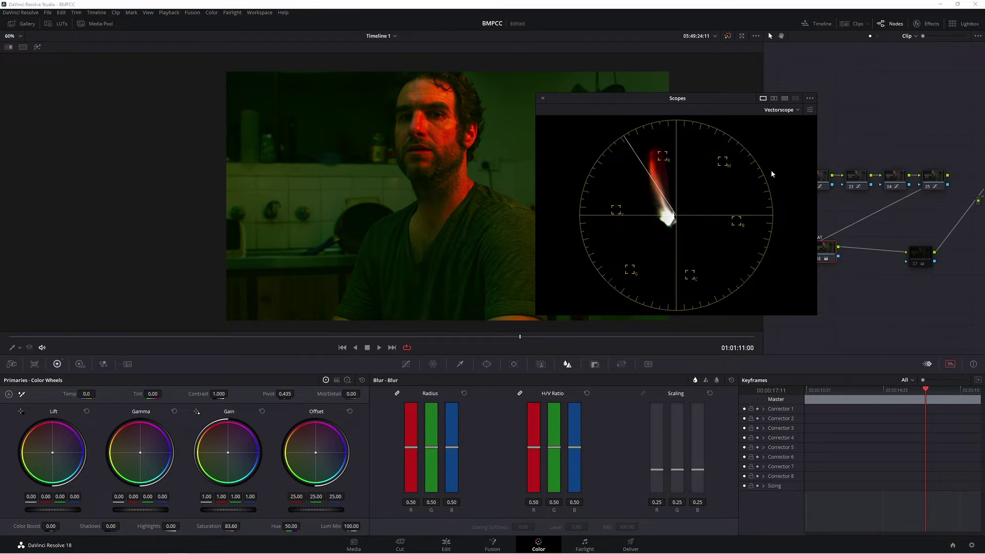
drag(587, 105, 323, 67)
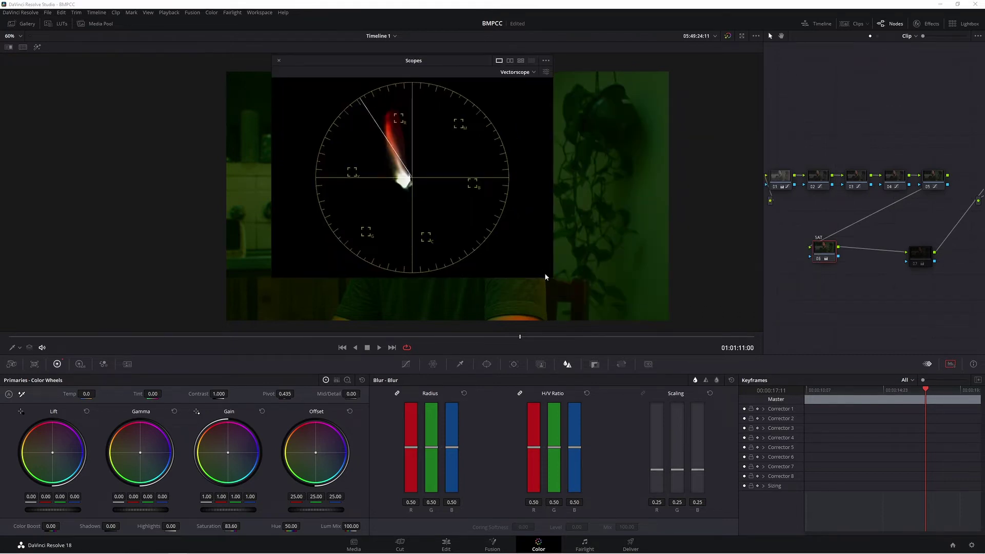
drag(546, 277, 799, 462)
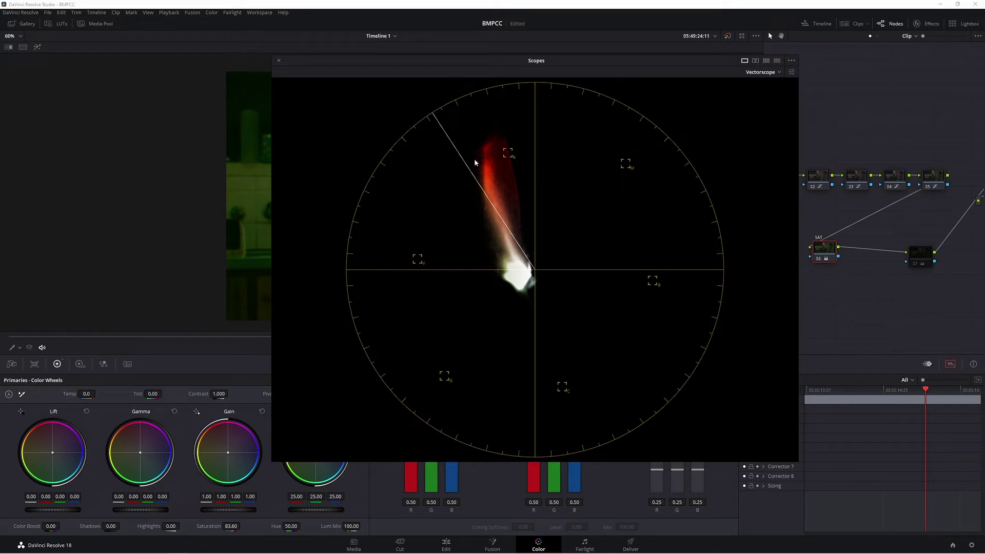
drag(476, 69, 621, 40)
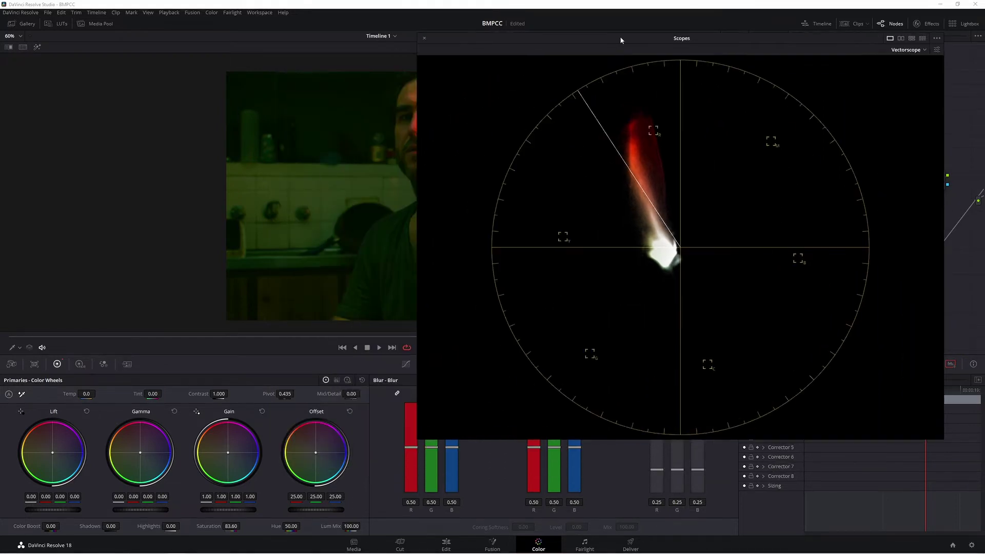
Try lowering the SAT node's Saturation to 76.00.
drag(235, 526, 213, 525)
drag(523, 41, 635, 75)
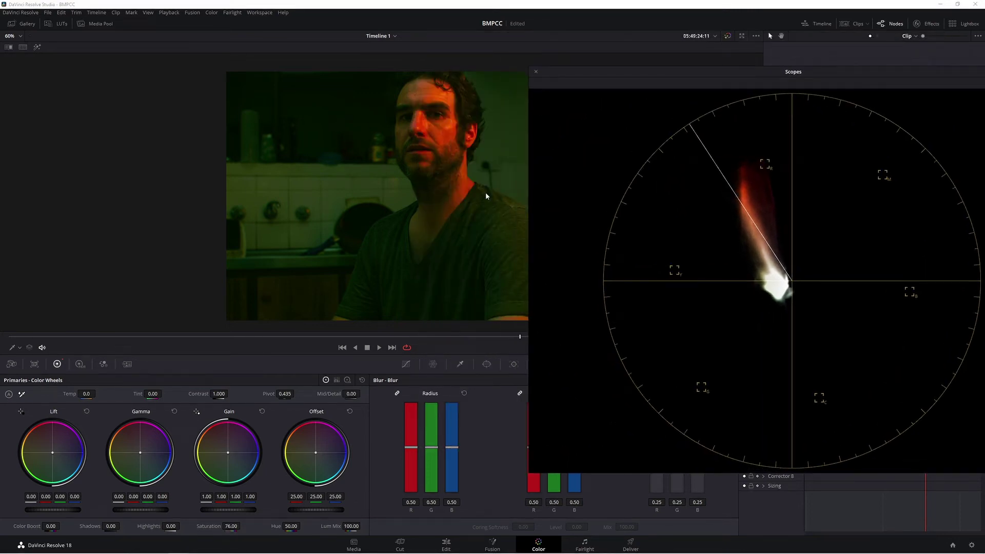
key(ctrl+z)
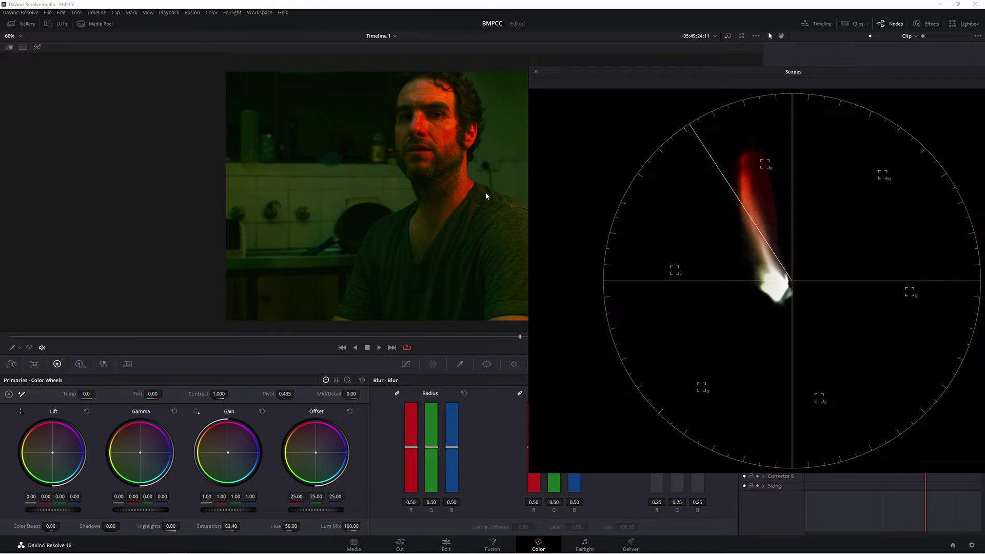
Uncover more of the image beside the floating vectorscope and set the SAT node's Color Boost to -6.50.
drag(600, 86, 658, 86)
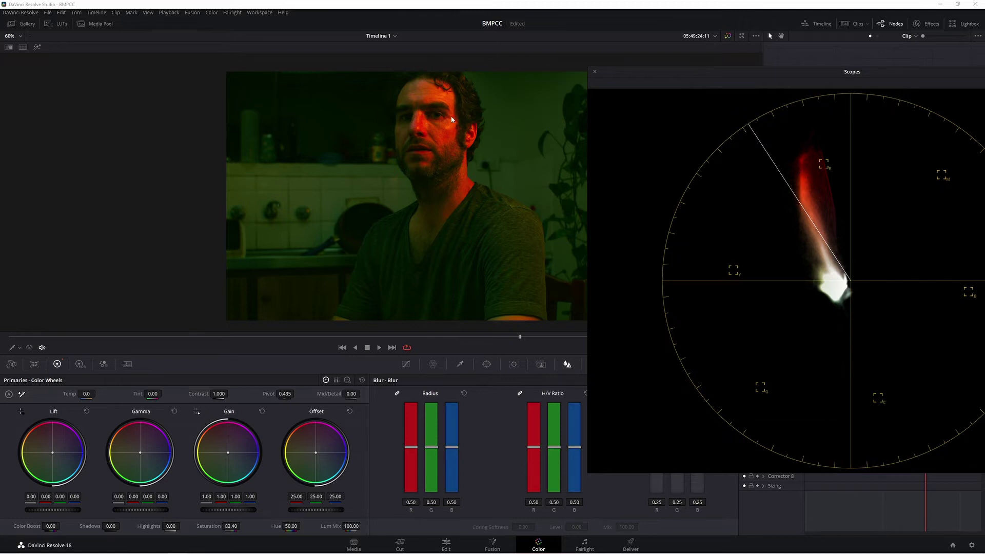
key(ctrl+s)
drag(52, 526, 62, 525)
double_click(33, 526)
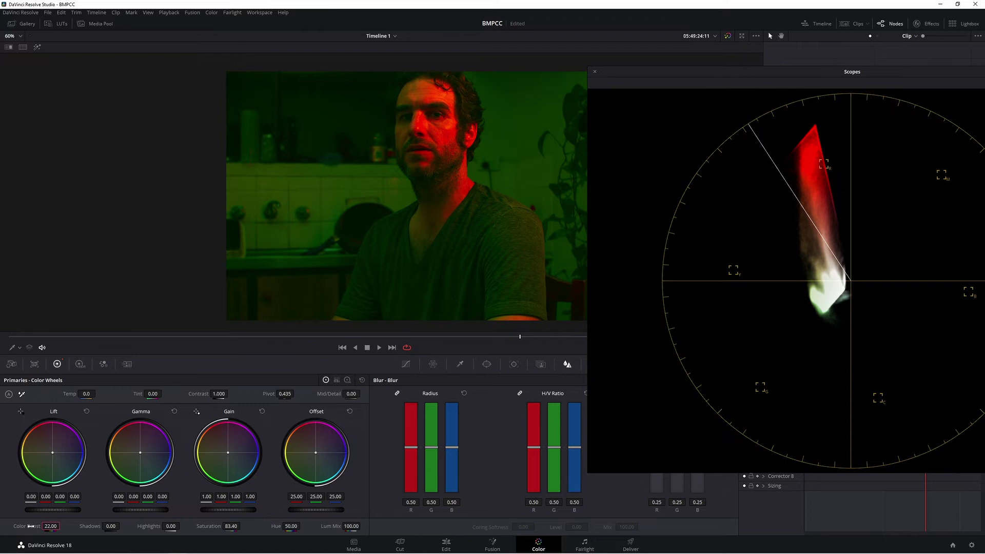
drag(54, 526, 62, 525)
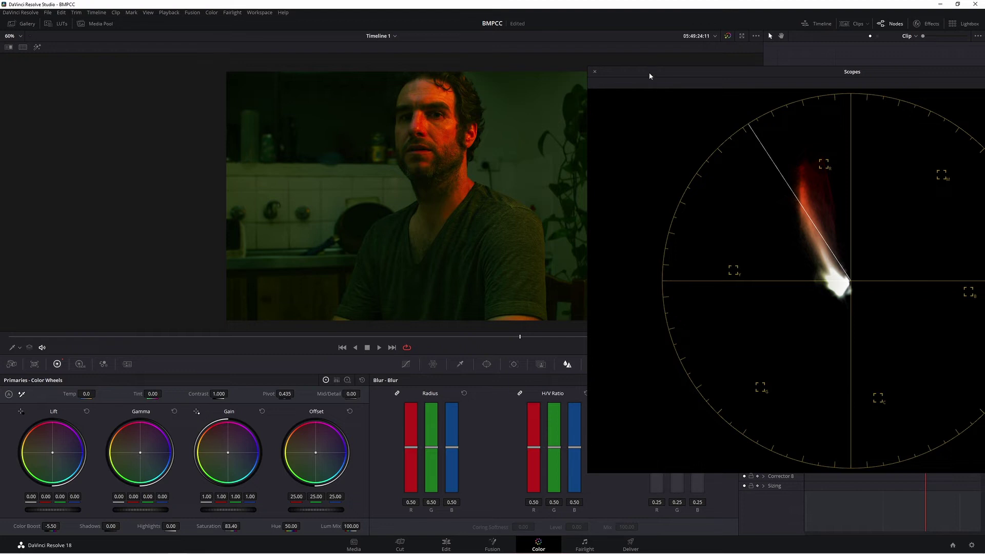
drag(52, 527, 50, 527)
Compare the adjusted SAT version with the colour boost version full screen, and check the latter on the floating vectorscope.
key(p)
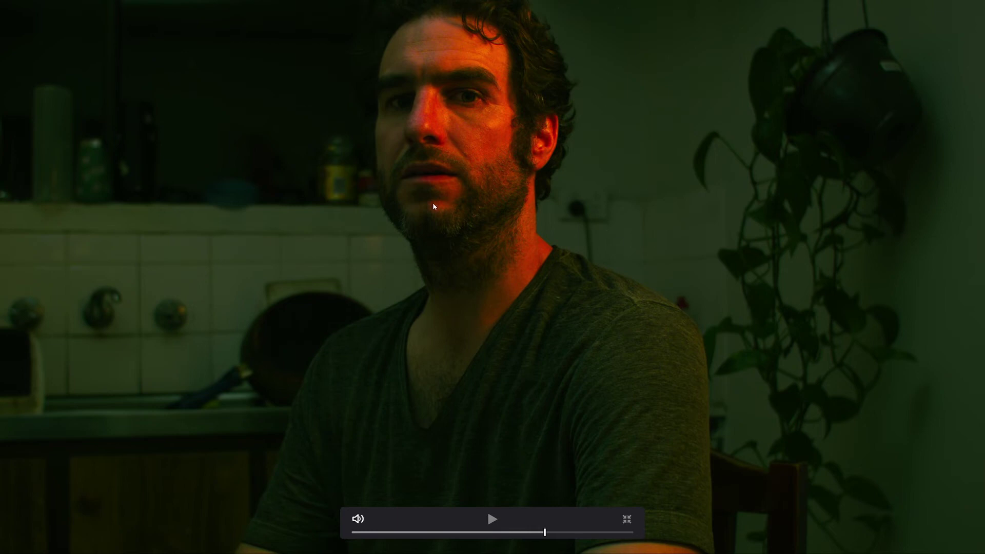
key(shift+d)
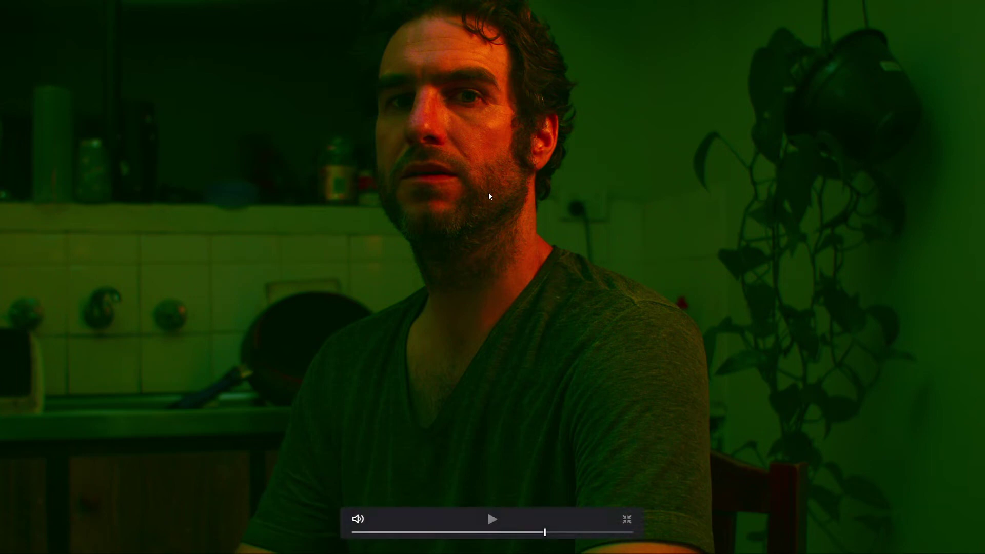
key(p)
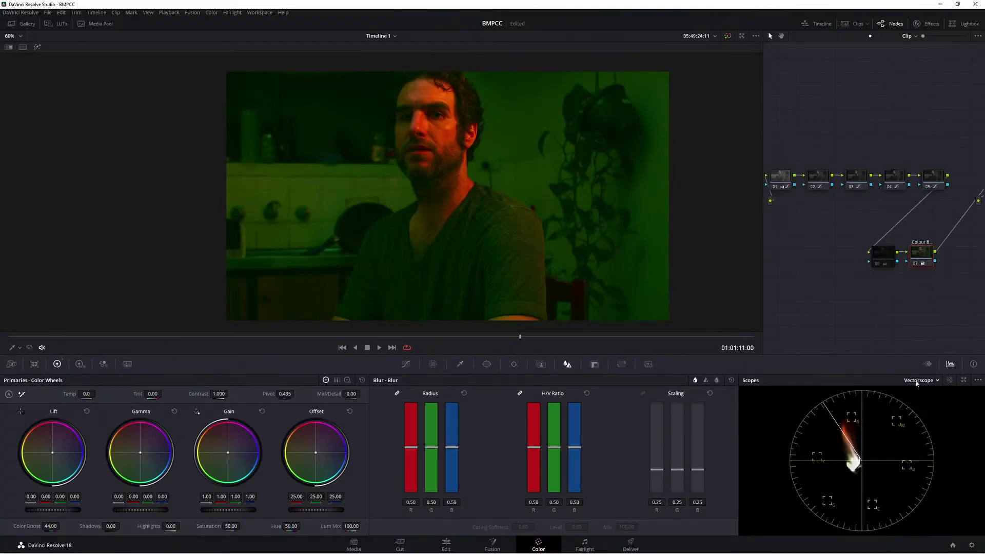
click(963, 380)
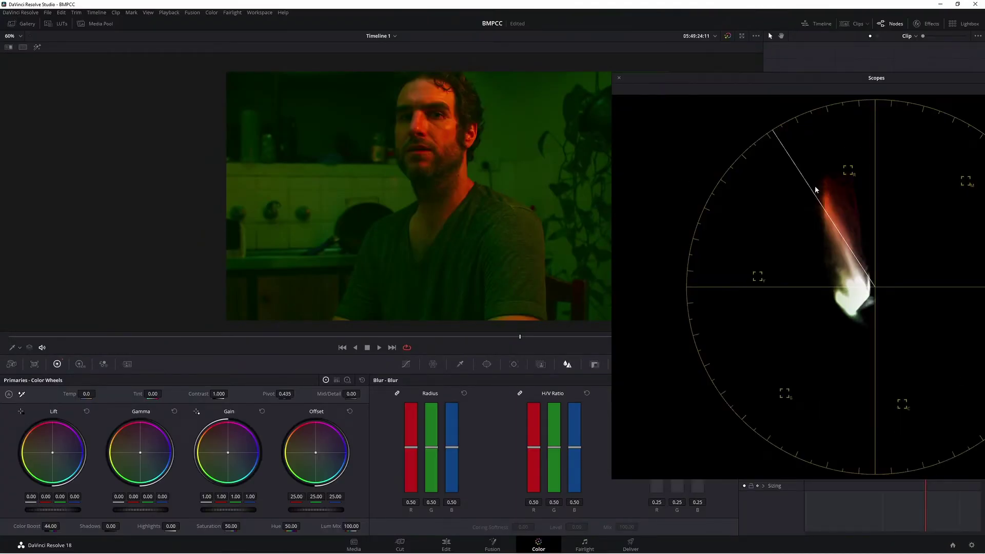
drag(793, 86, 667, 84)
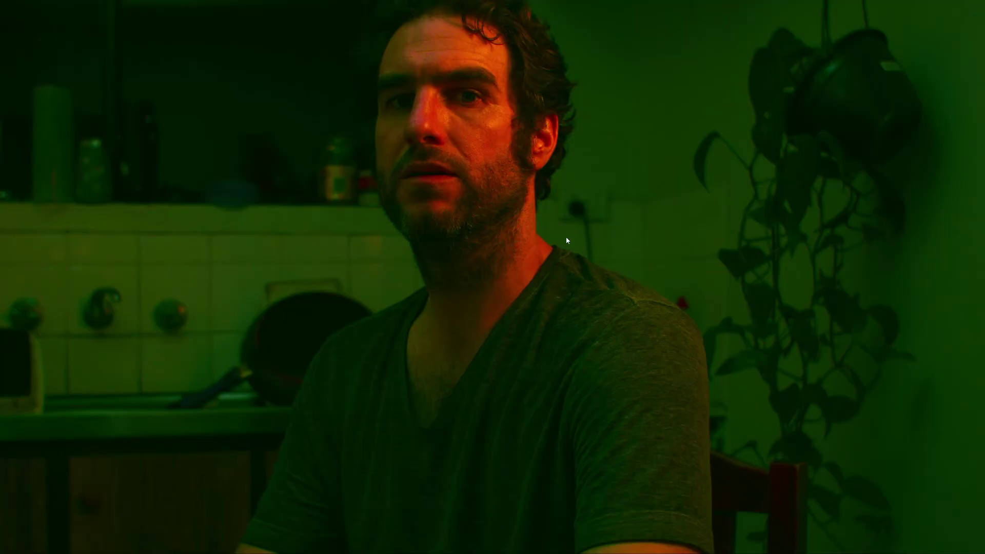
mouse_move(825, 219)
key(Escape)
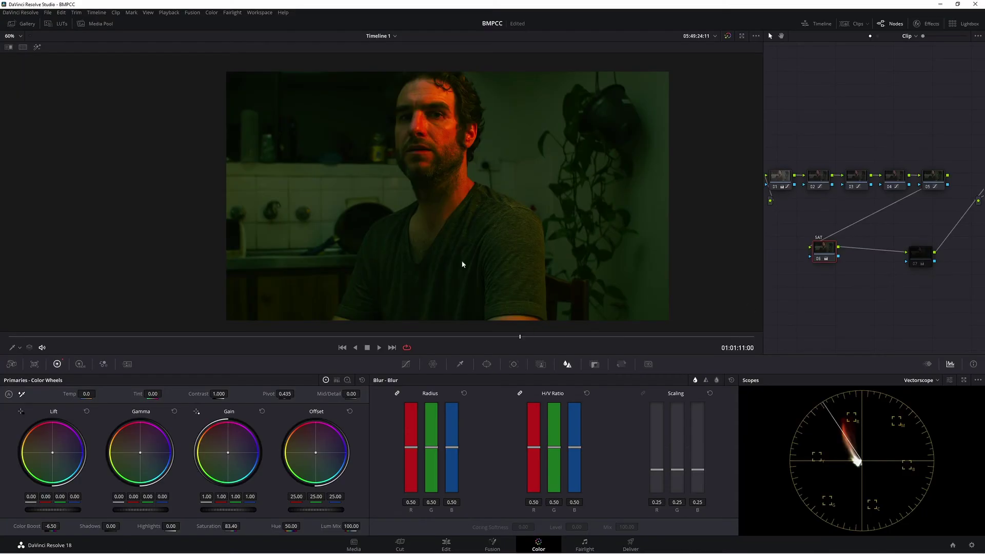
Examine the SAT version's skin-tone spread on the floating vectorscope against the colour boost version, and view that version full screen.
click(964, 381)
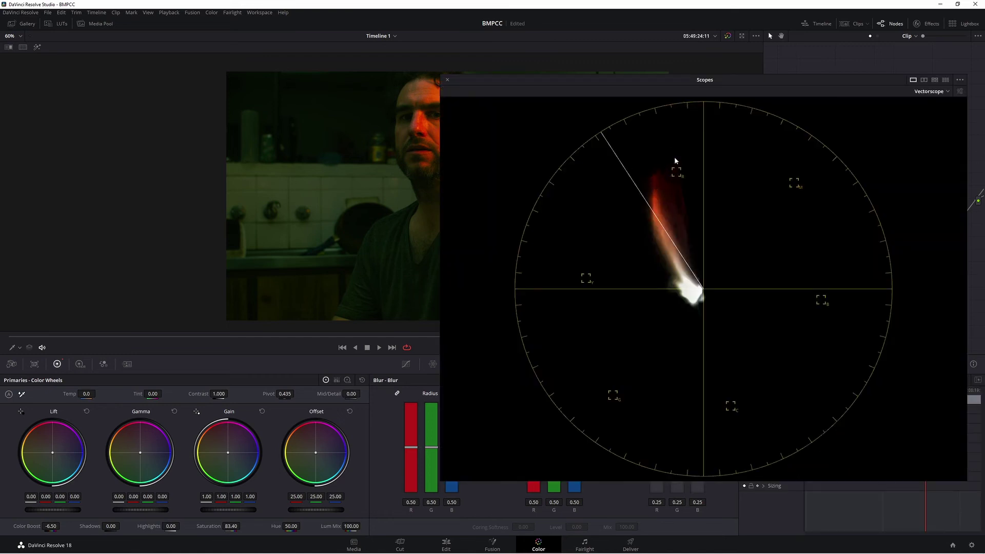
drag(666, 93, 478, 85)
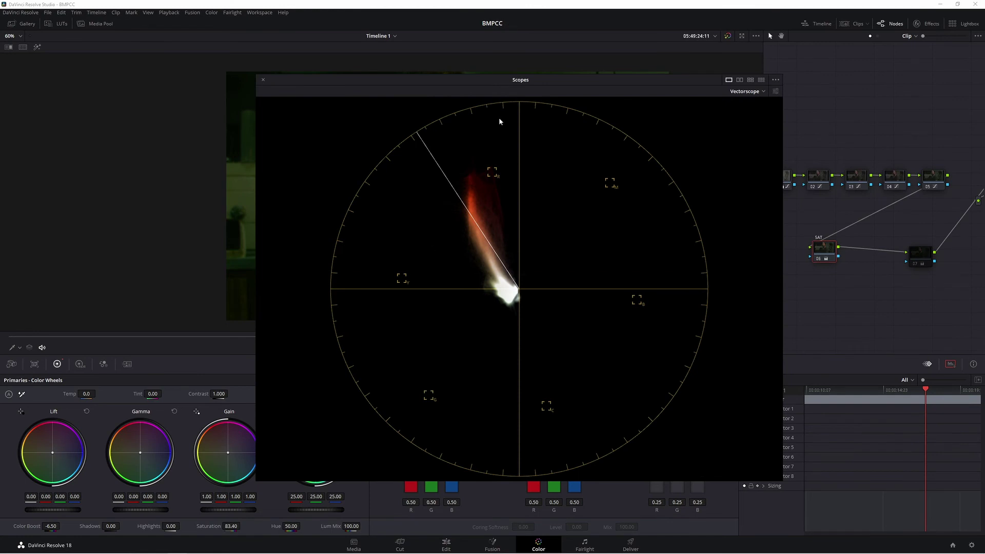
drag(413, 88, 675, 110)
key(ctrl+n)
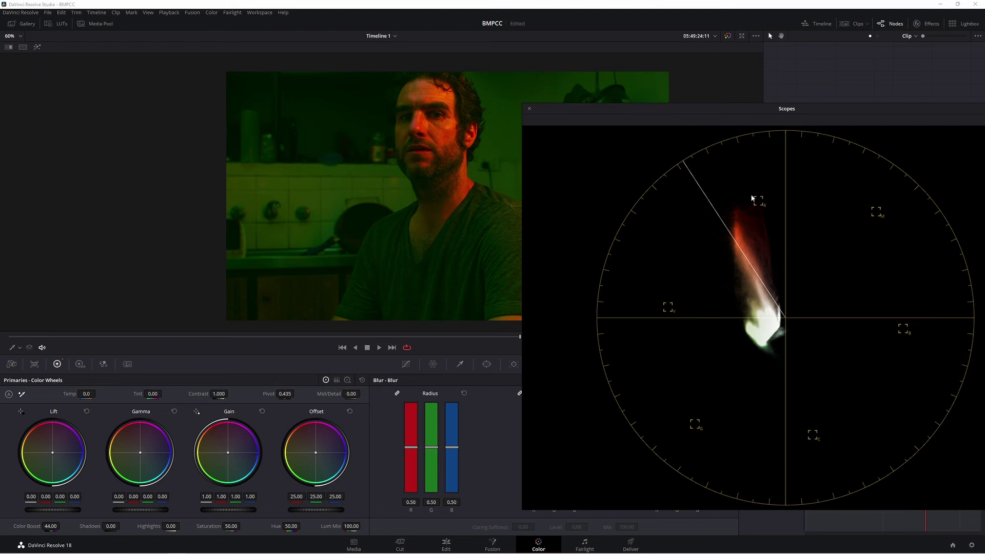
key(ctrl+f)
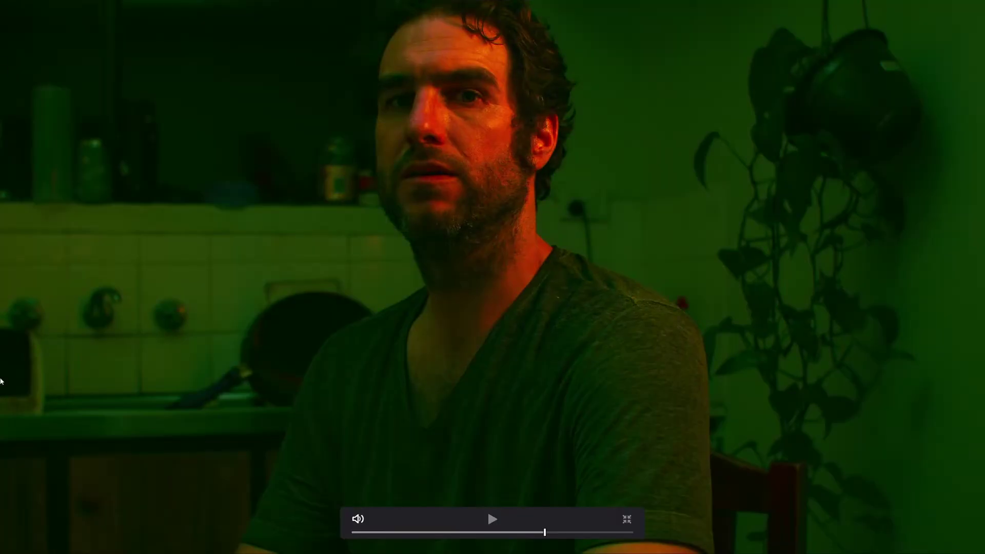